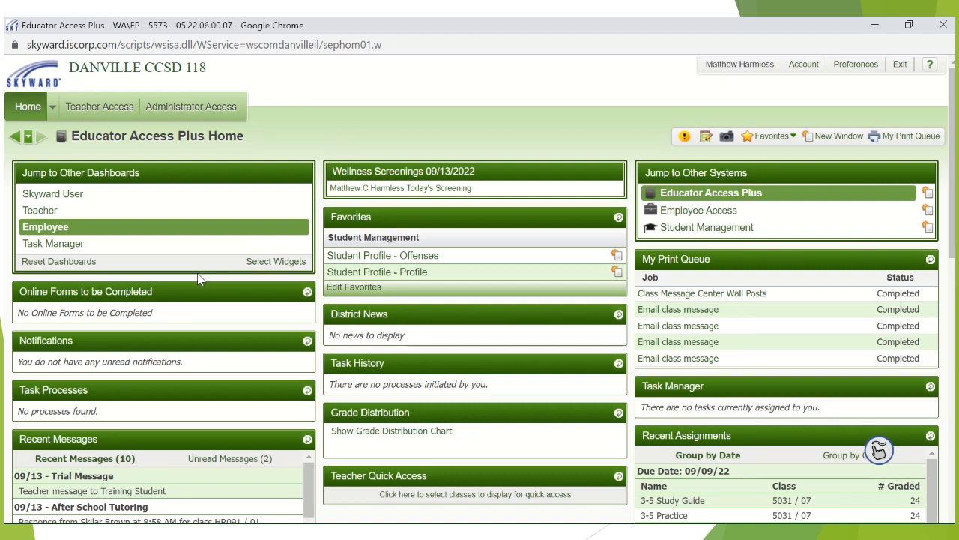
- Open the Message Center from the gradebook of the period 1 GEOMETRY class 503 / 01
click(100, 108)
click(67, 178)
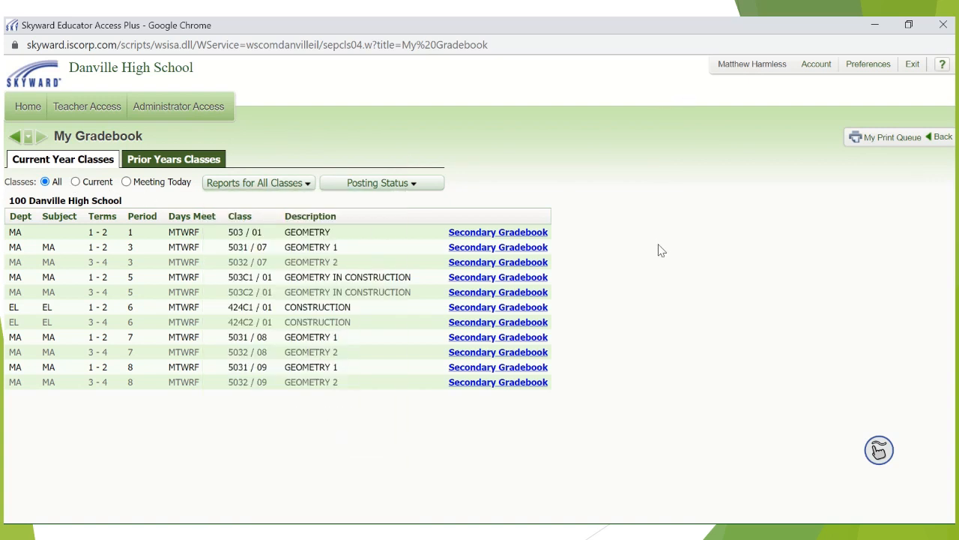
click(541, 232)
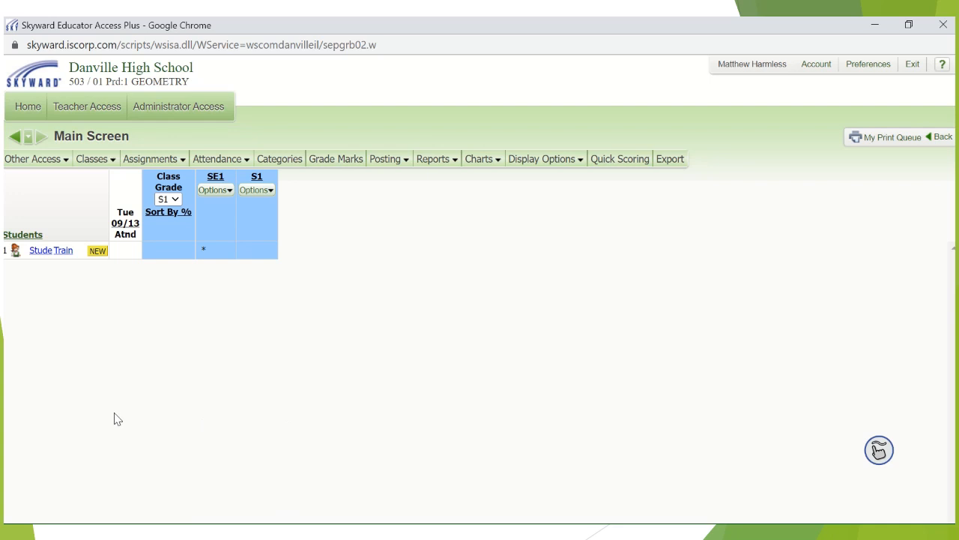
click(37, 160)
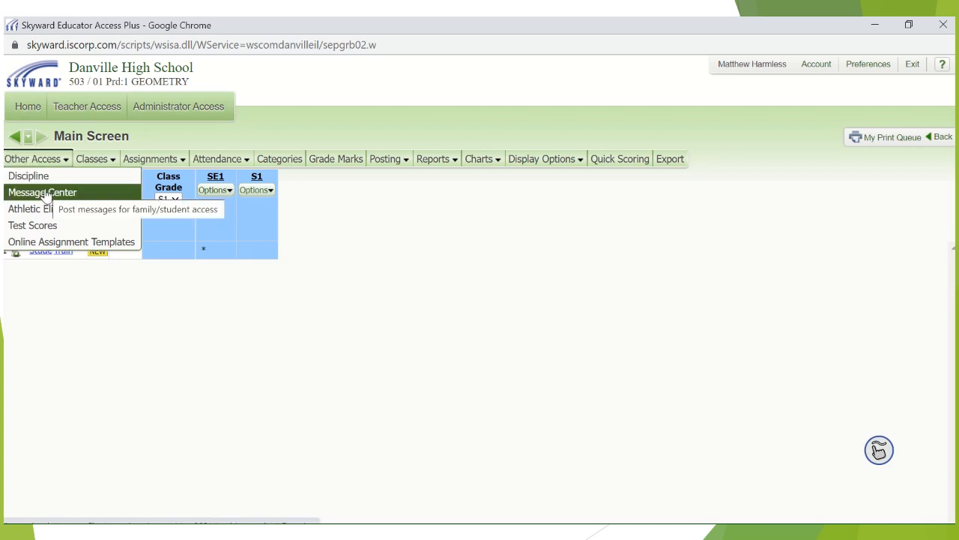
click(45, 194)
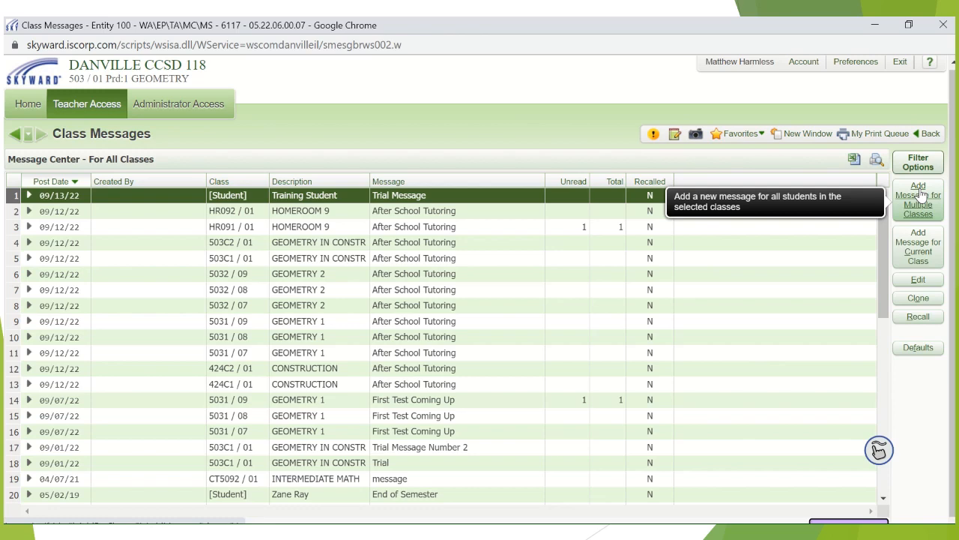
- Examine the new message form for the current class and its student recipient list, and return without saving
click(922, 245)
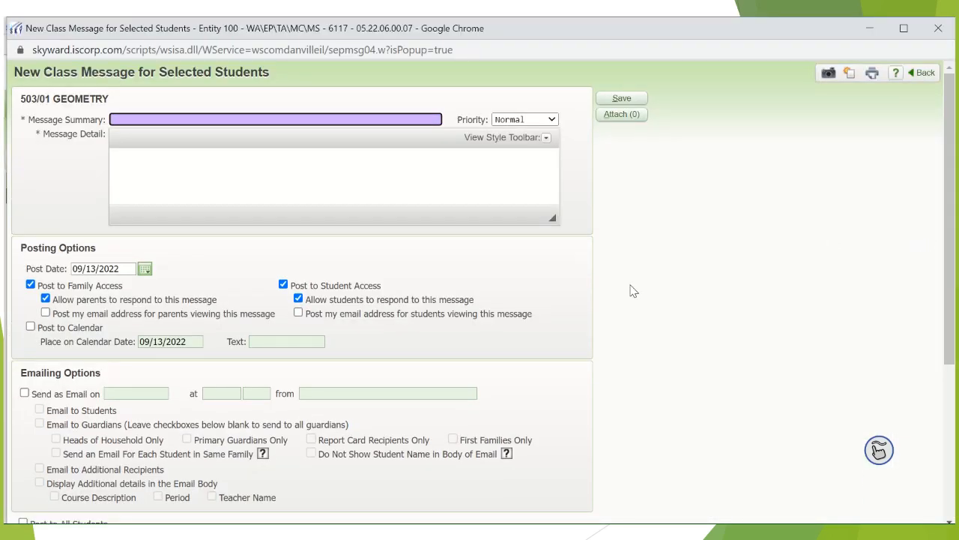
scroll(633, 291, down, 4)
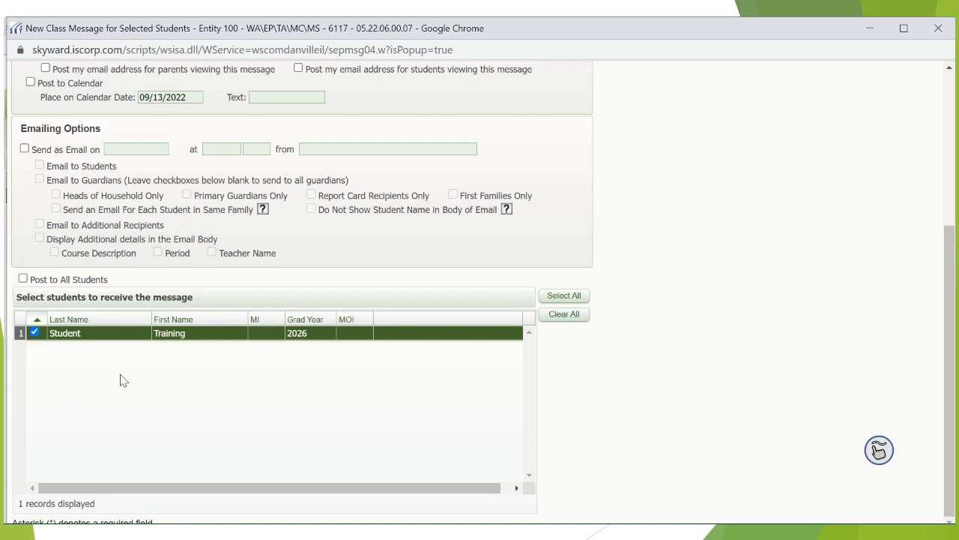
scroll(128, 379, up, 6)
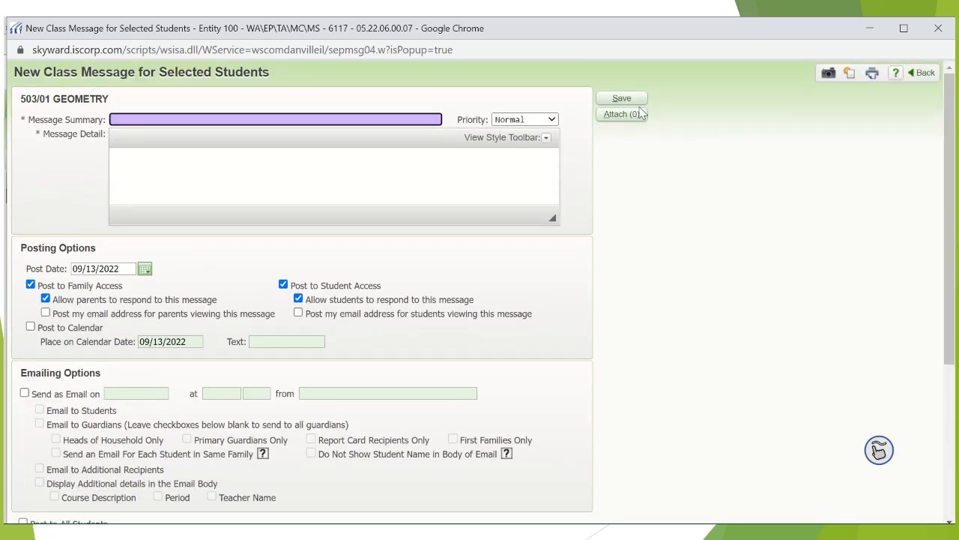
click(920, 73)
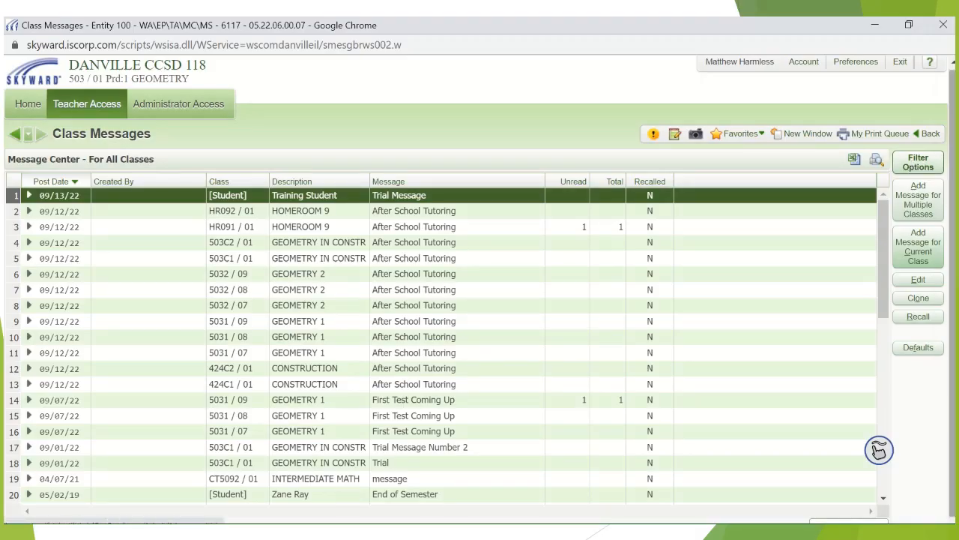
- Examine the new message form for multiple classes and its list of selectable classes, and leave it without saving
click(925, 196)
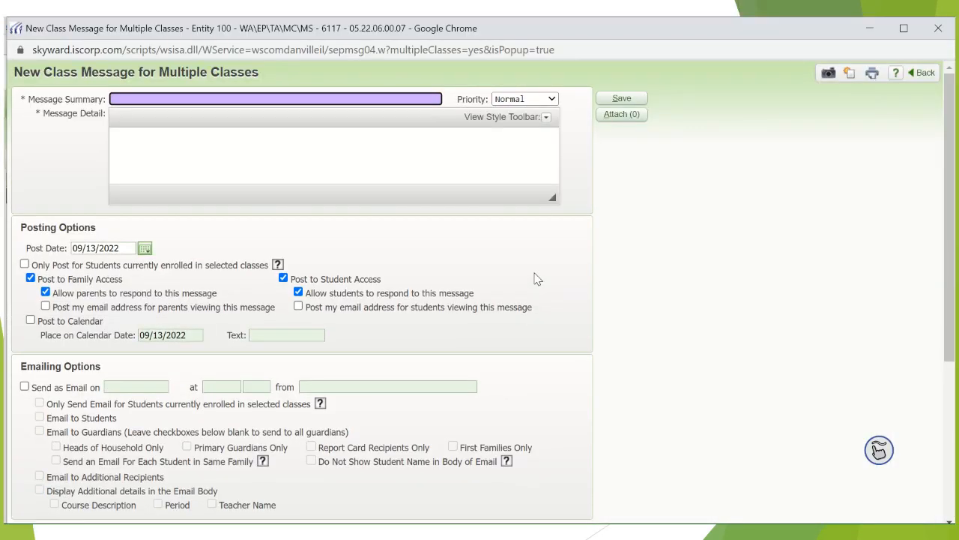
scroll(535, 279, down, 3)
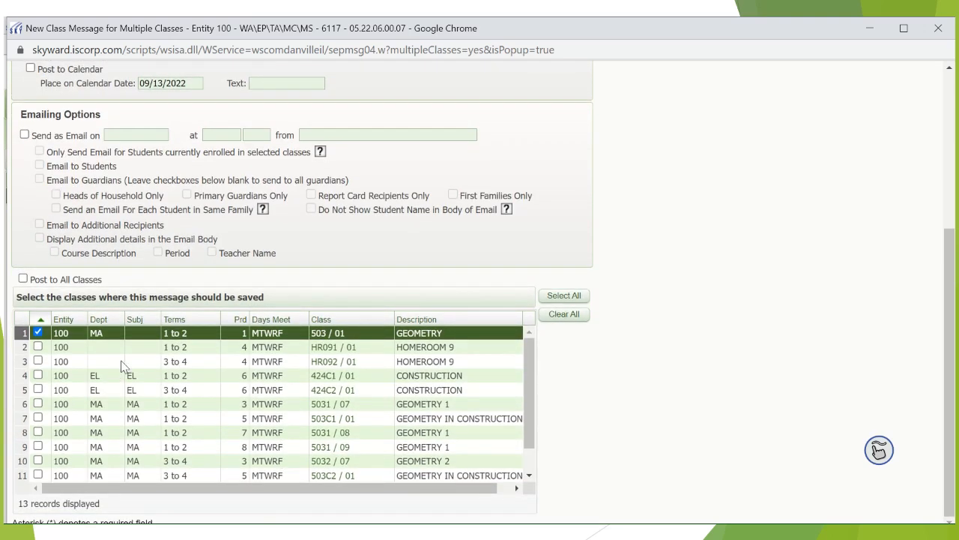
scroll(124, 366, down, 2)
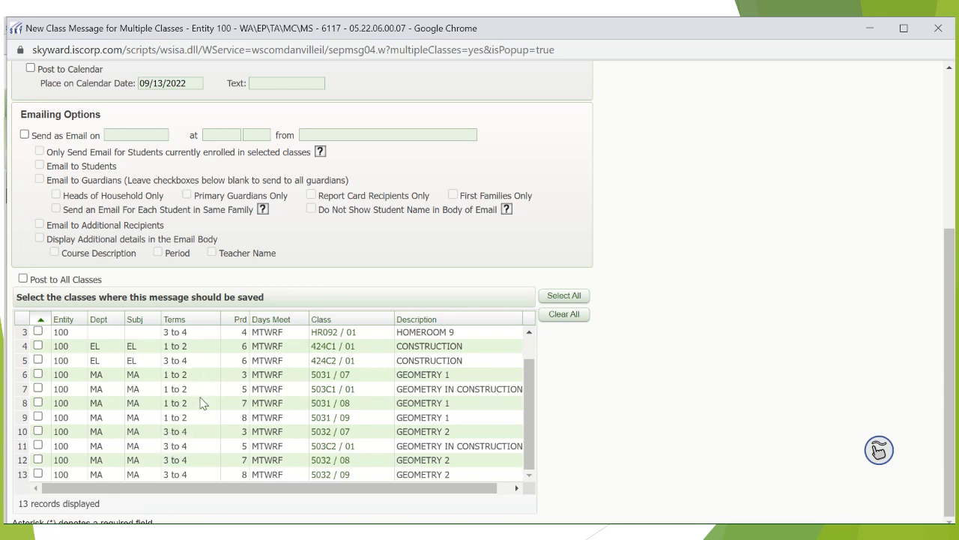
scroll(746, 376, up, 10)
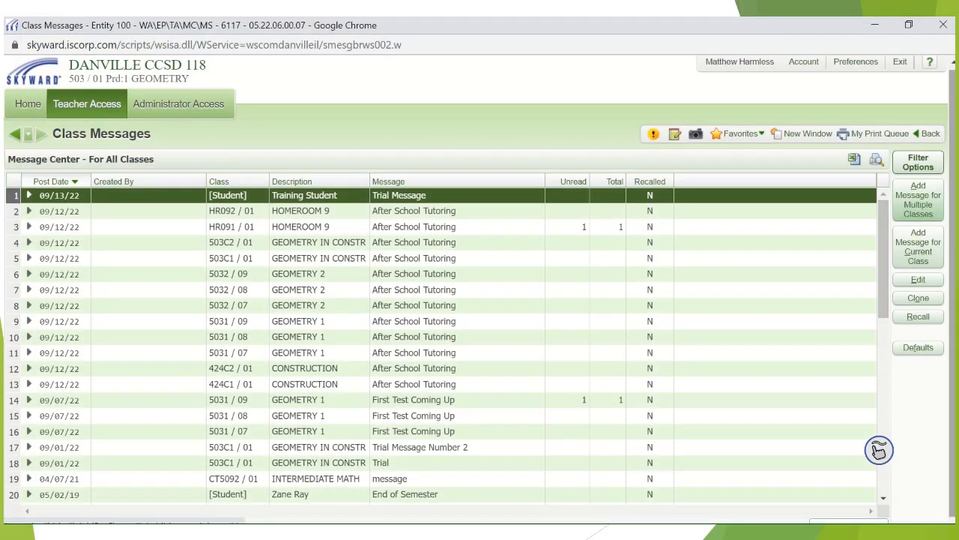
- Start a new message for the current class and enter "Trial Message" as its summary
click(921, 246)
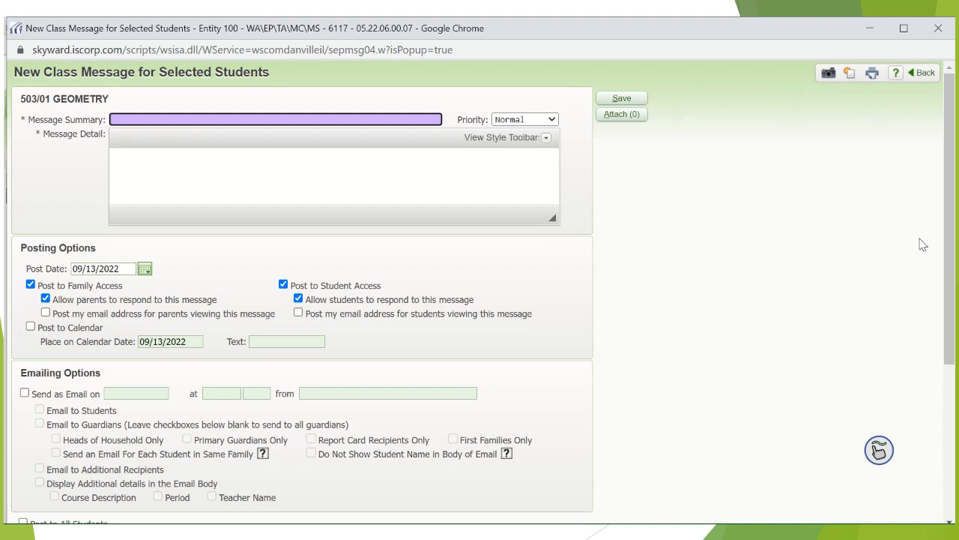
scroll(758, 300, down, 3)
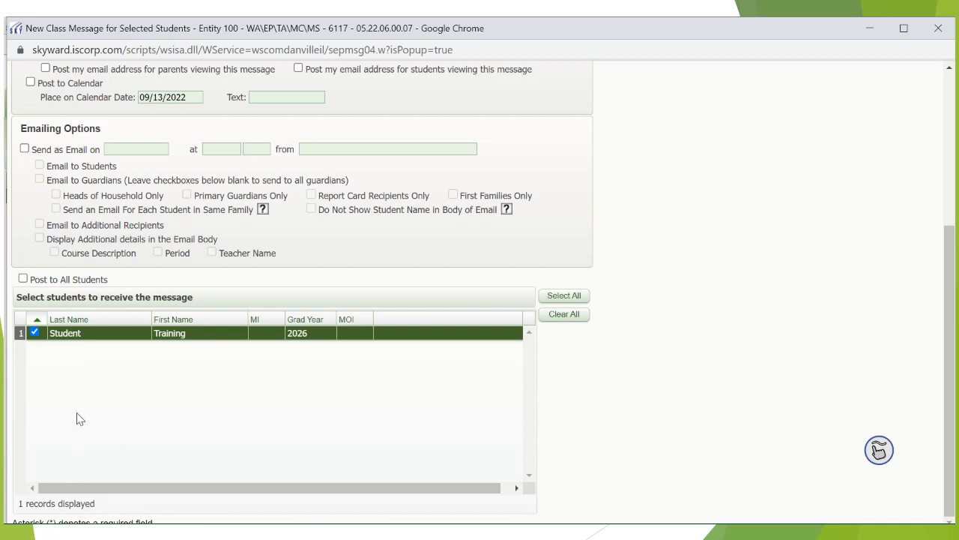
scroll(710, 380, up, 4)
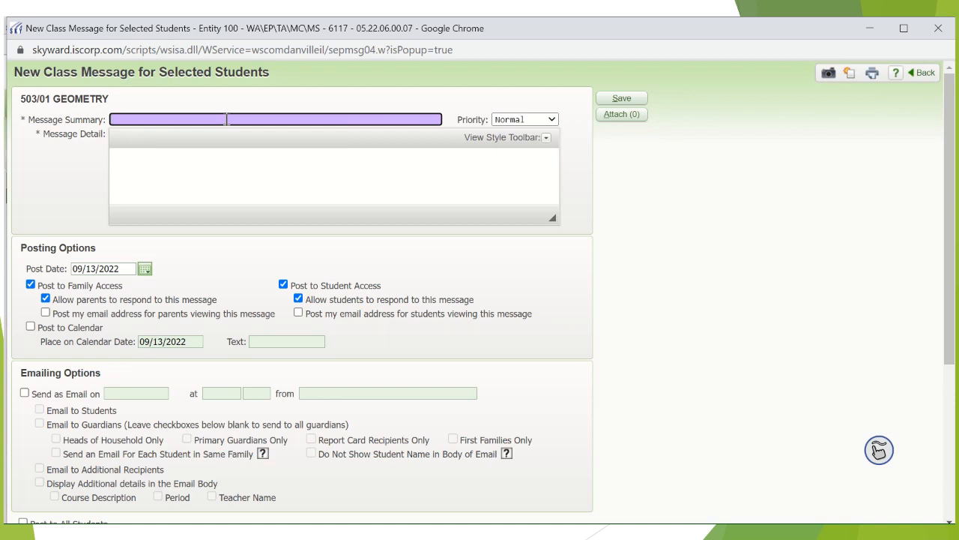
text(Trial Message)
- Enter "This is where the message will go." as the message detail and look at the available text formatting options
click(230, 165)
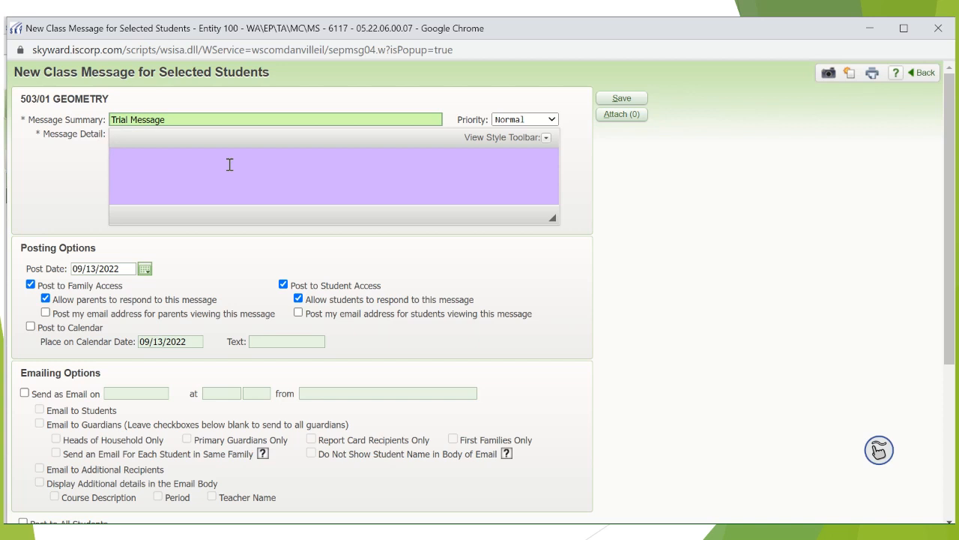
text(This is where the message will go.)
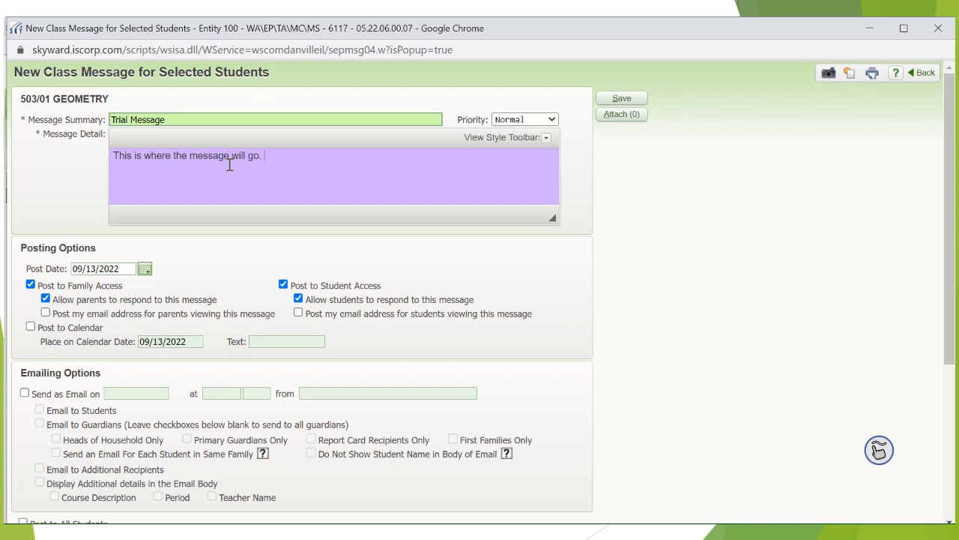
click(547, 140)
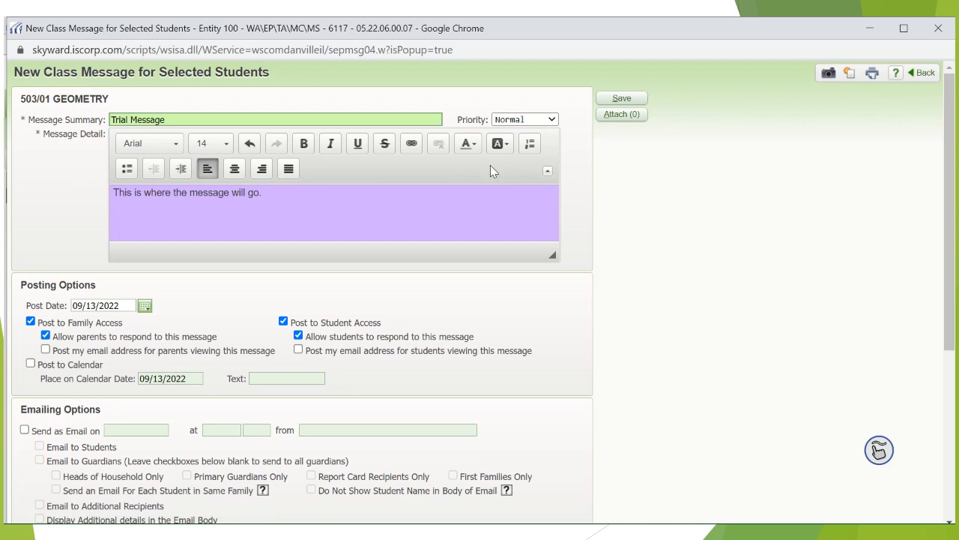
click(548, 170)
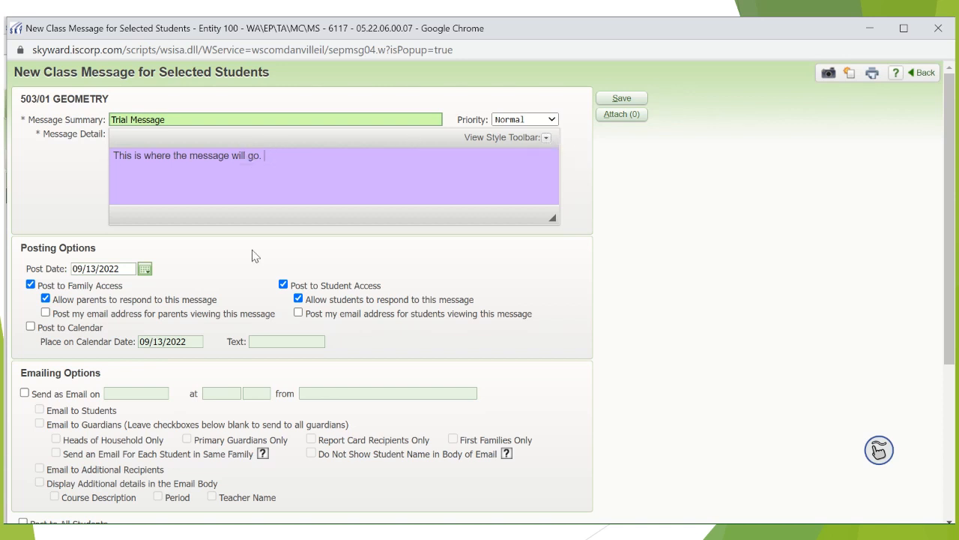
- Turn posting to Family Access and posting to Student Access off and back on
scroll(257, 259, down, 3)
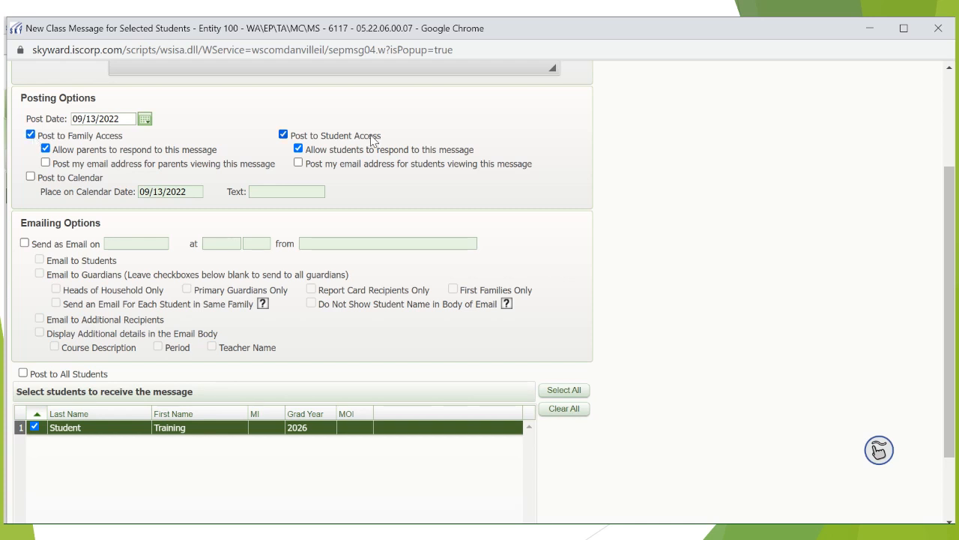
click(30, 134)
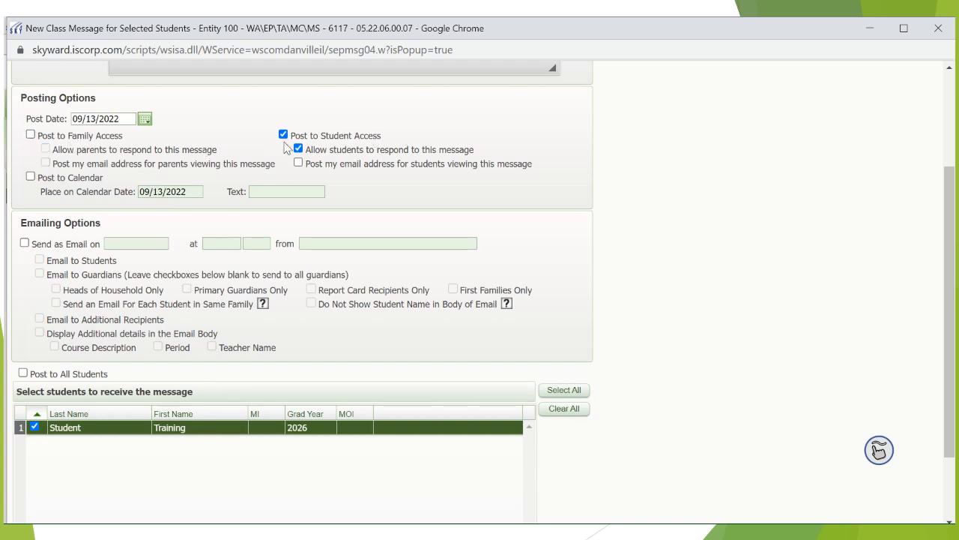
click(30, 134)
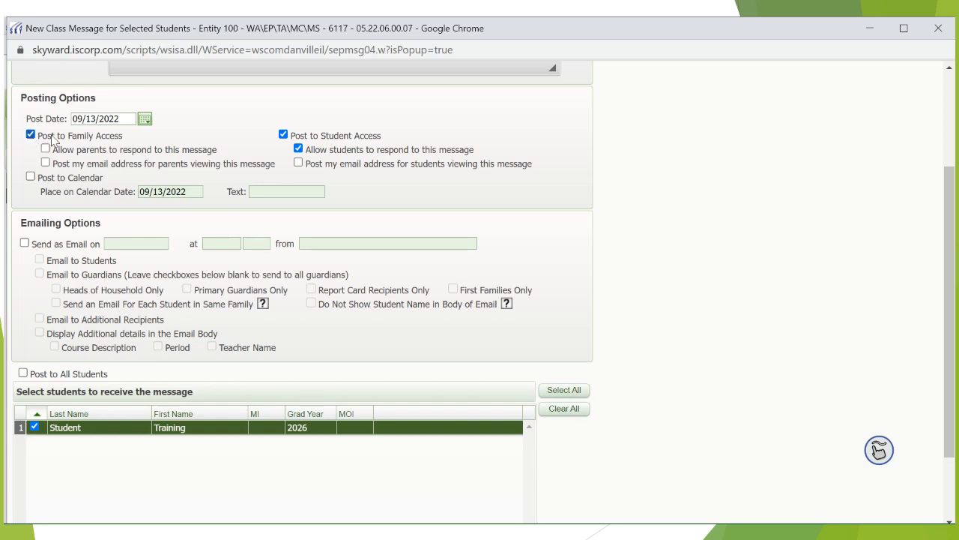
click(283, 135)
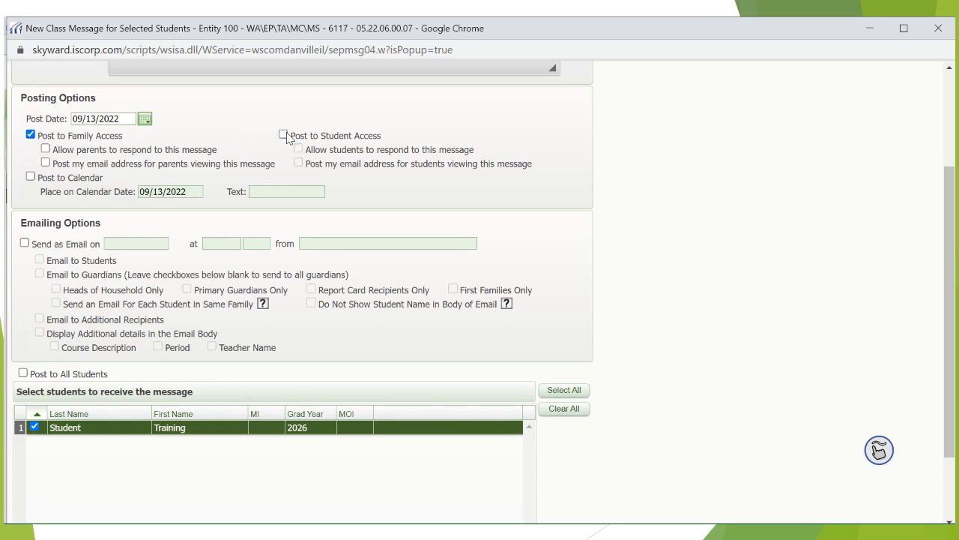
click(283, 135)
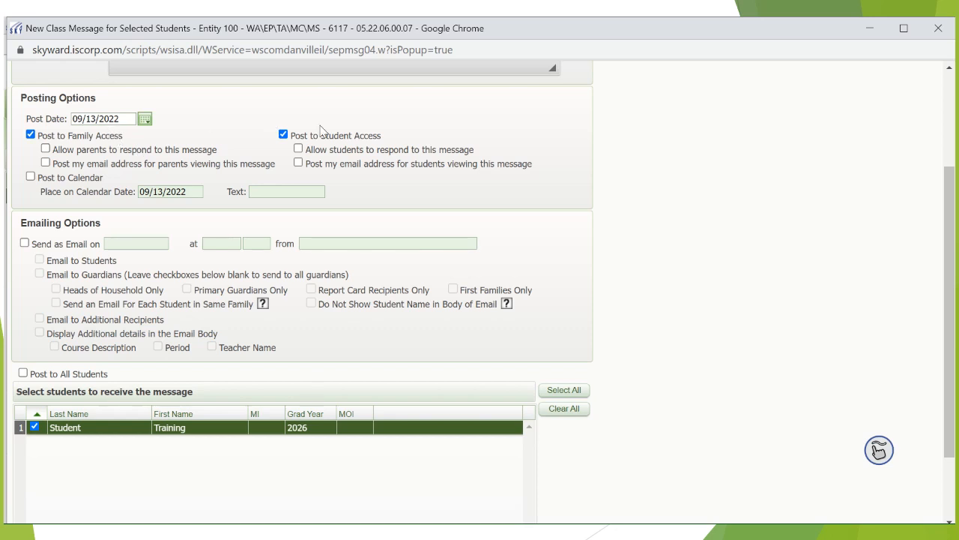
- Allow parents and students to respond to the message and post the teacher's email address for both groups
click(45, 150)
click(298, 148)
click(46, 163)
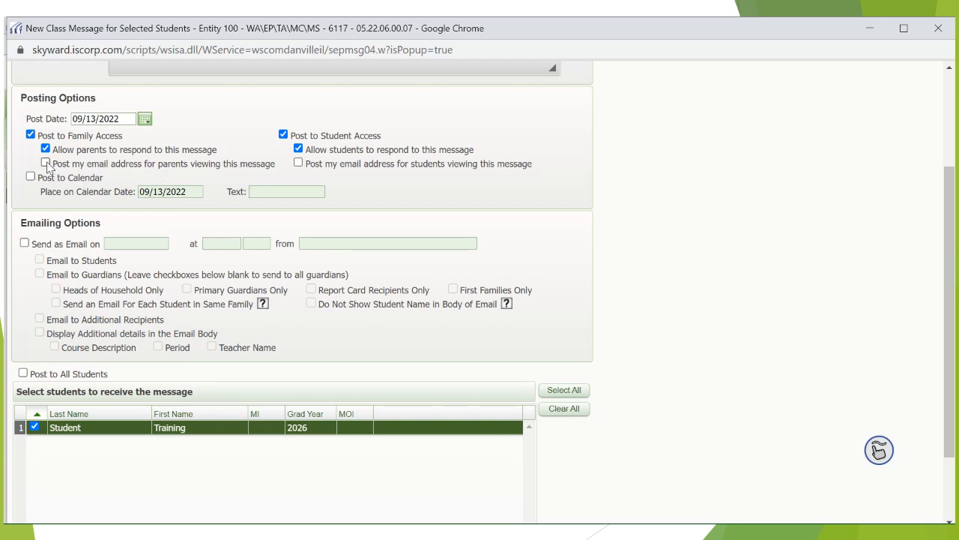
click(298, 163)
click(31, 177)
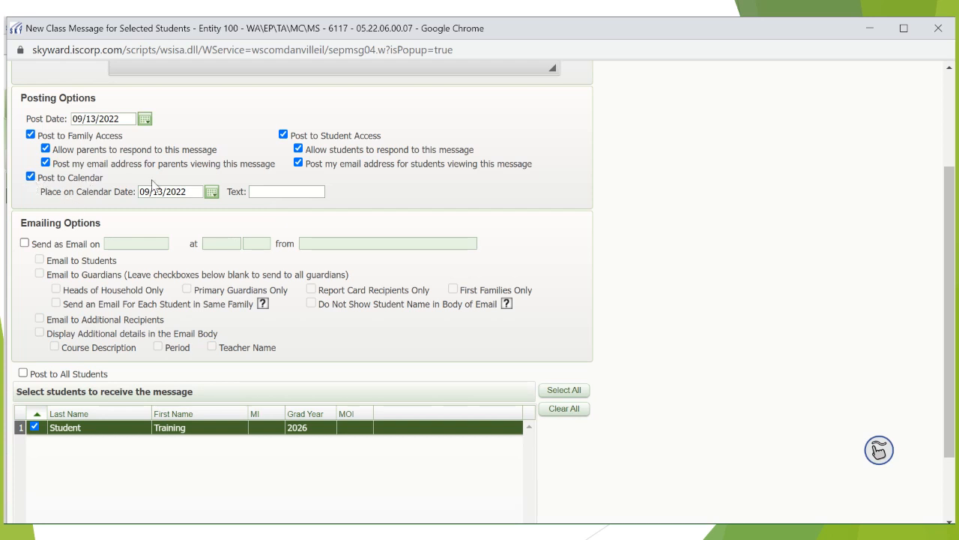
click(259, 191)
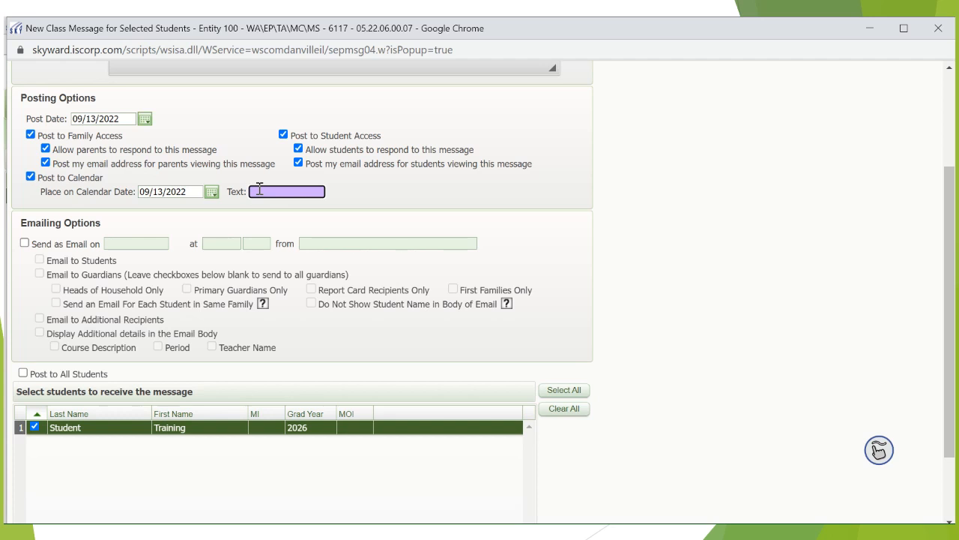
click(30, 176)
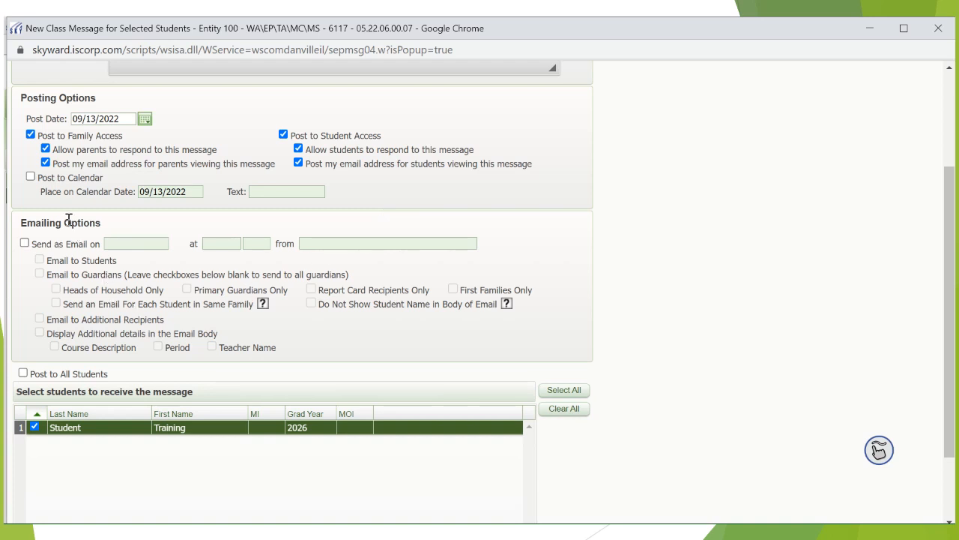
- Set the message to be sent as an email to students and guardians, leaving out additional recipients
click(24, 243)
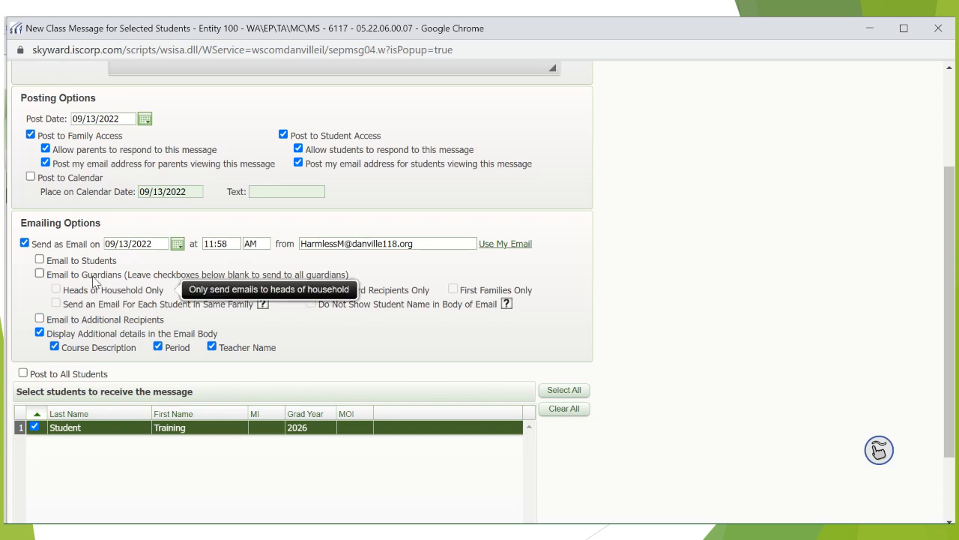
click(41, 260)
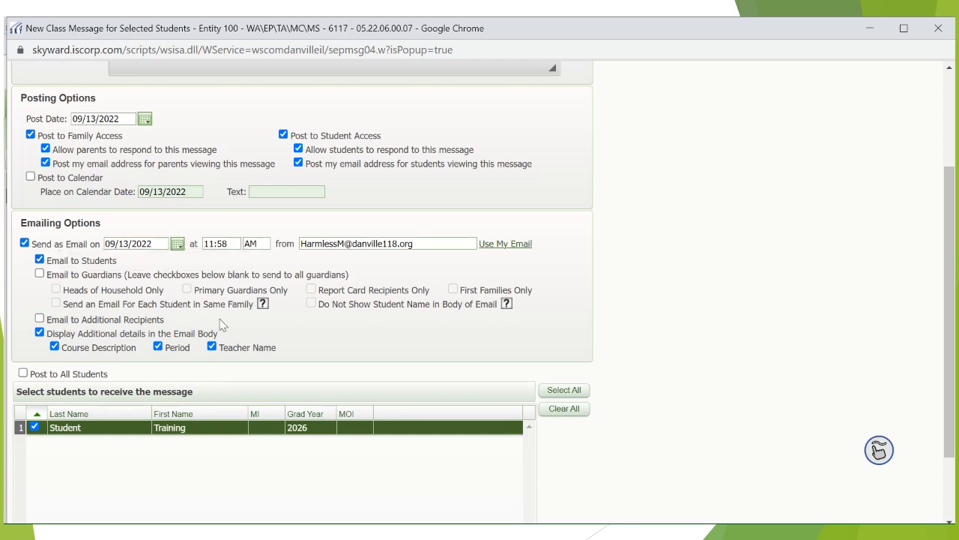
click(39, 273)
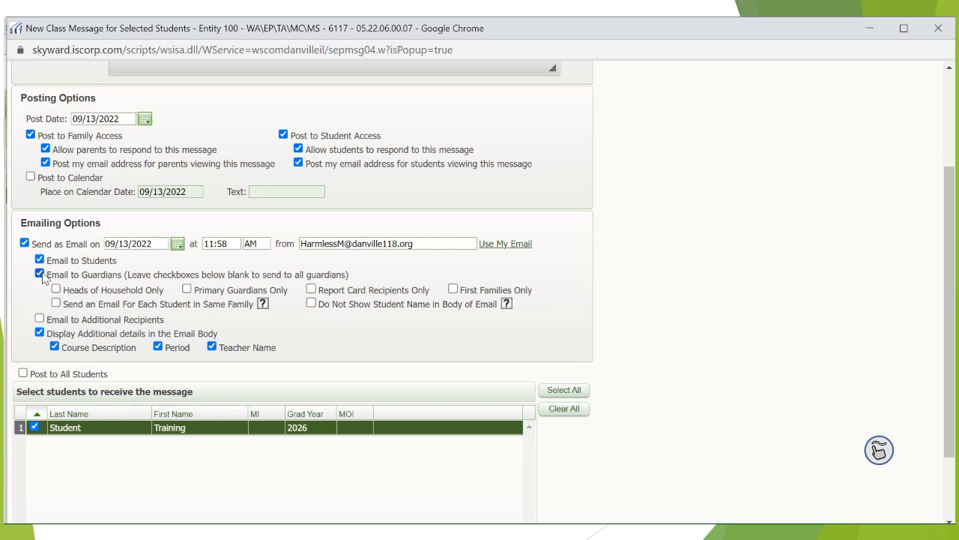
mouse_move(377, 298)
click(39, 319)
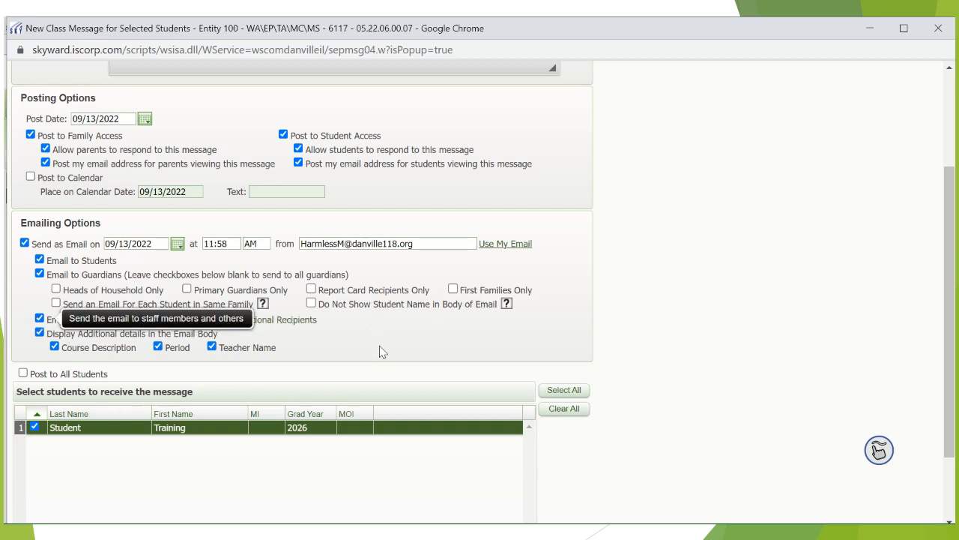
click(40, 319)
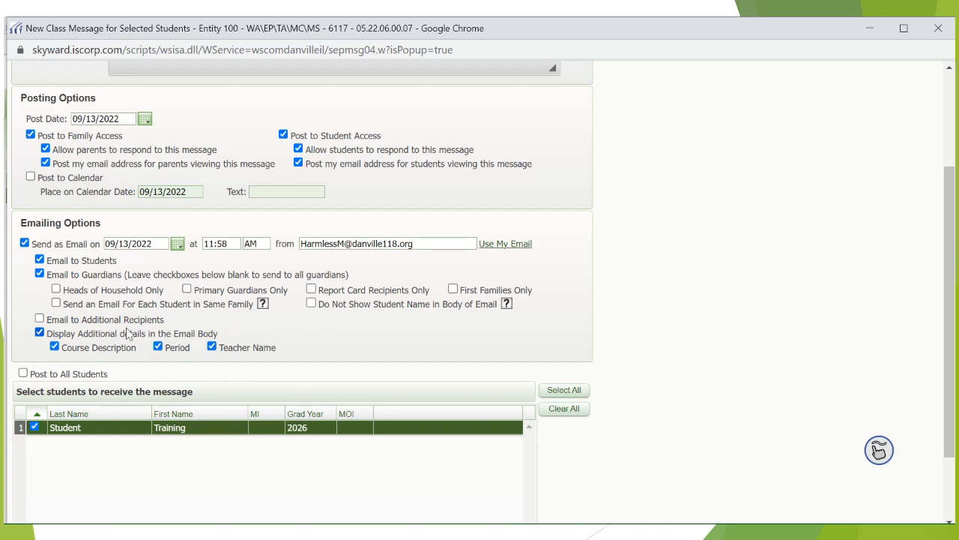
scroll(293, 312, up, 2)
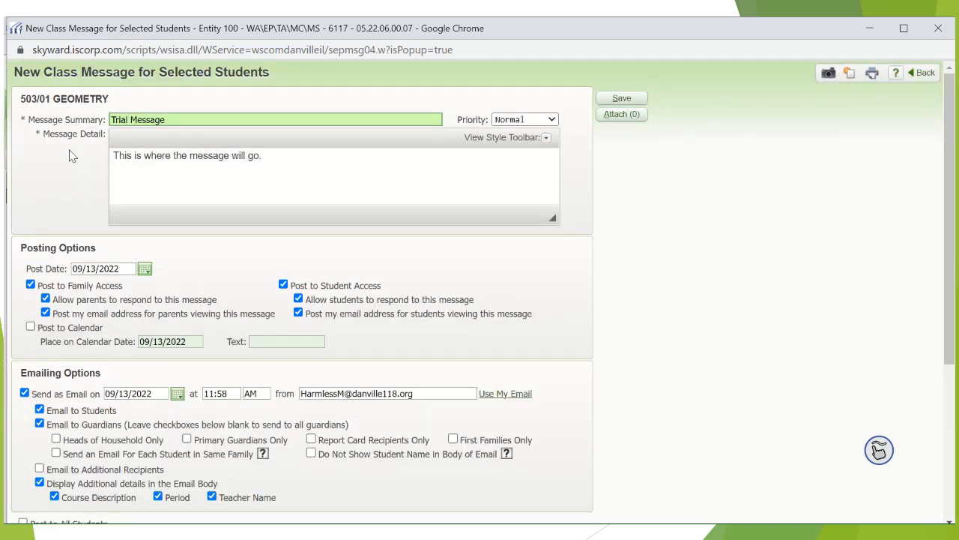
scroll(223, 389, down, 3)
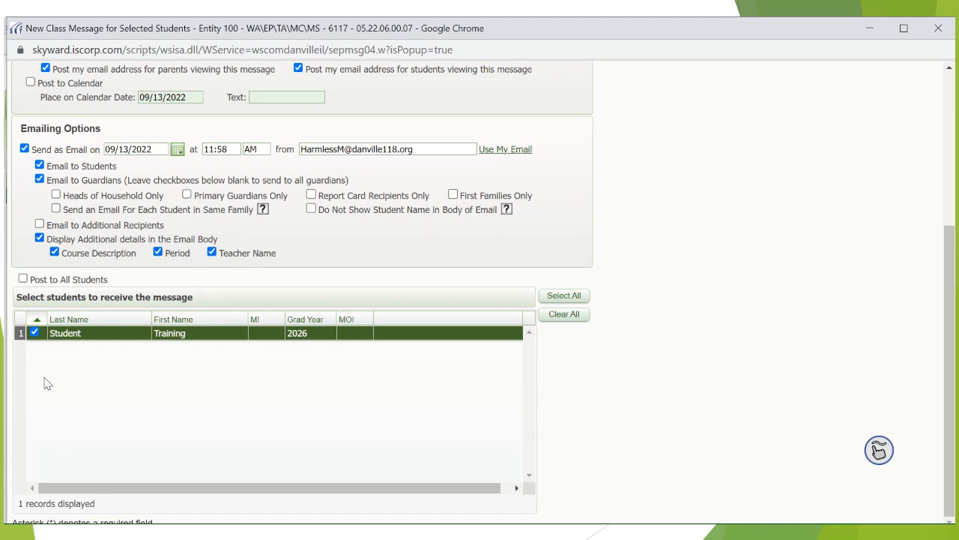
- Keep the listed student selected as the message recipient and save the Trial Message
click(36, 335)
click(36, 335)
scroll(649, 379, up, 1)
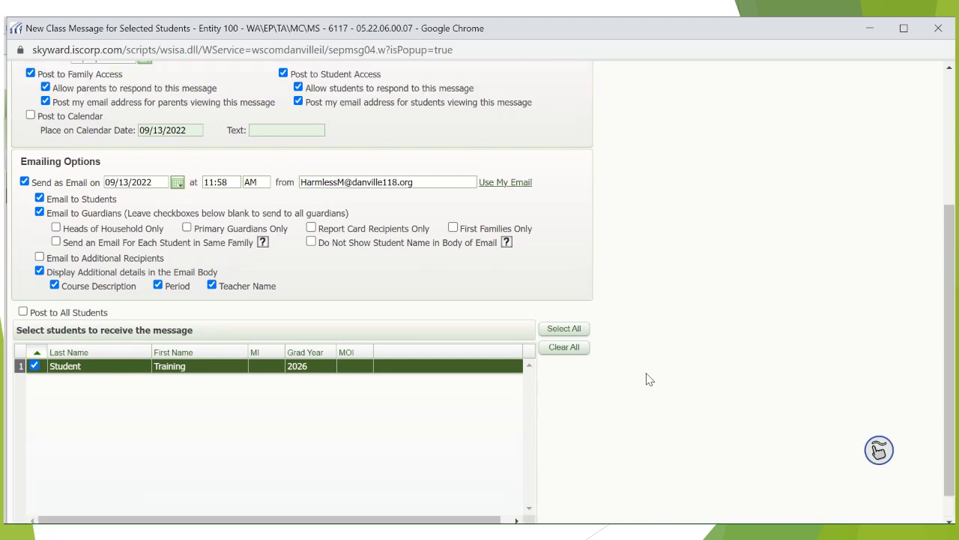
scroll(649, 380, up, 5)
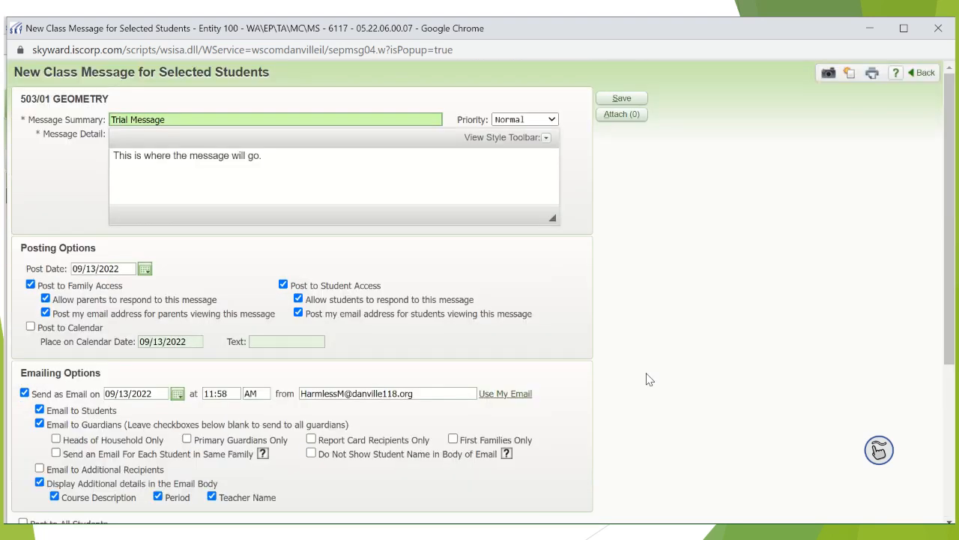
click(621, 99)
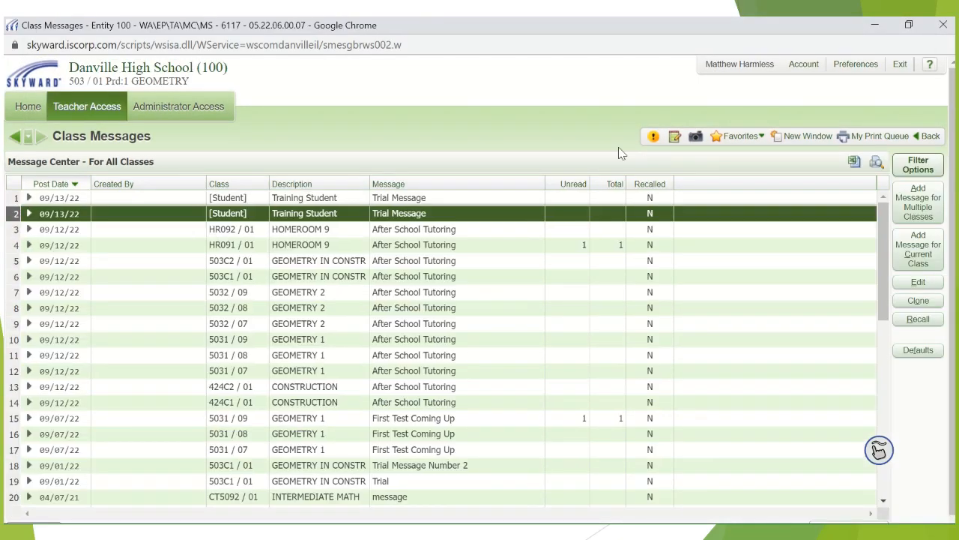
- Expand the topmost Trial Message entry to review its message detail and responses, and collapse it again
click(369, 201)
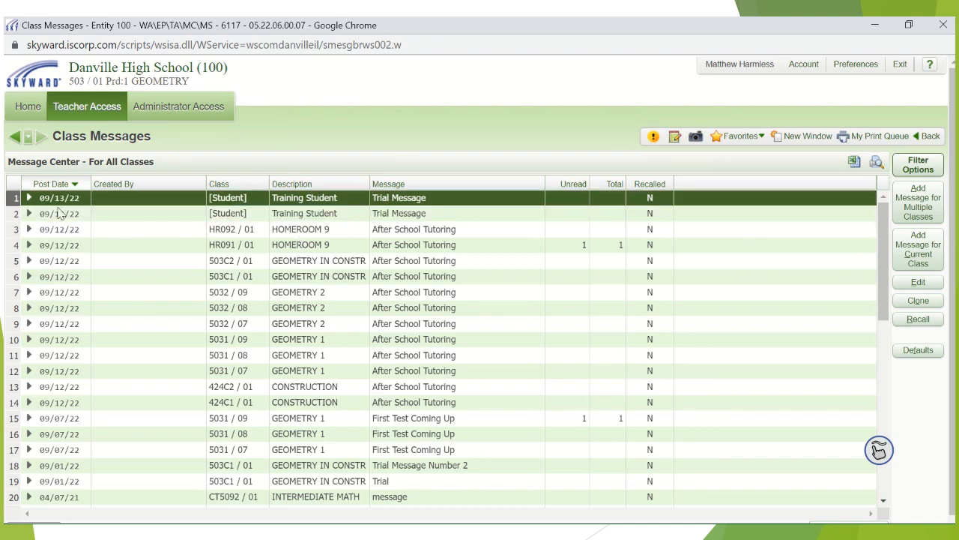
click(29, 197)
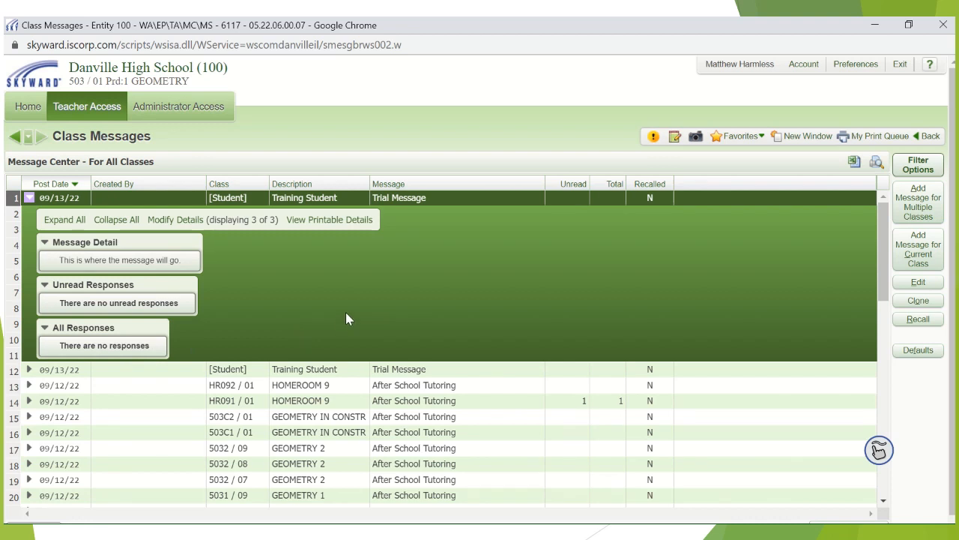
click(29, 198)
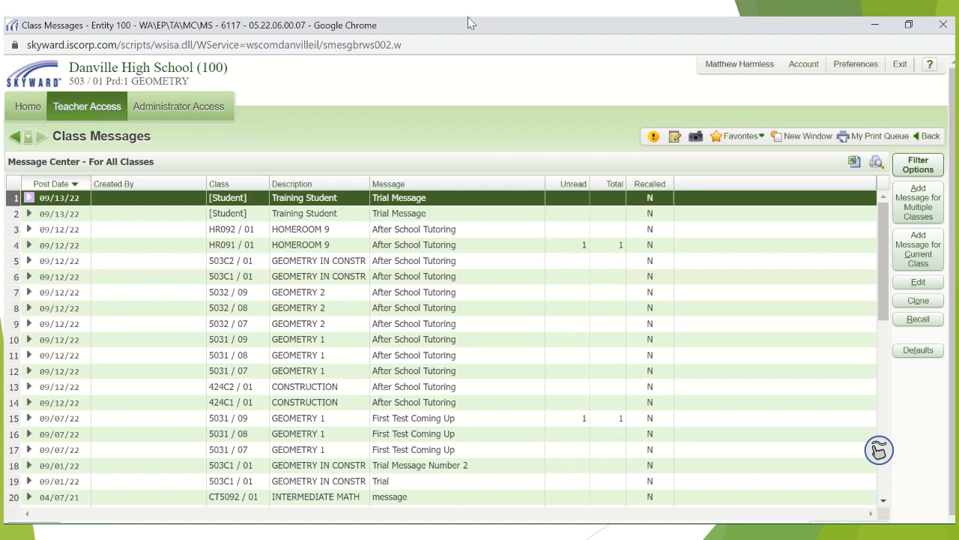
mouse_move(468, 17)
click(427, 45)
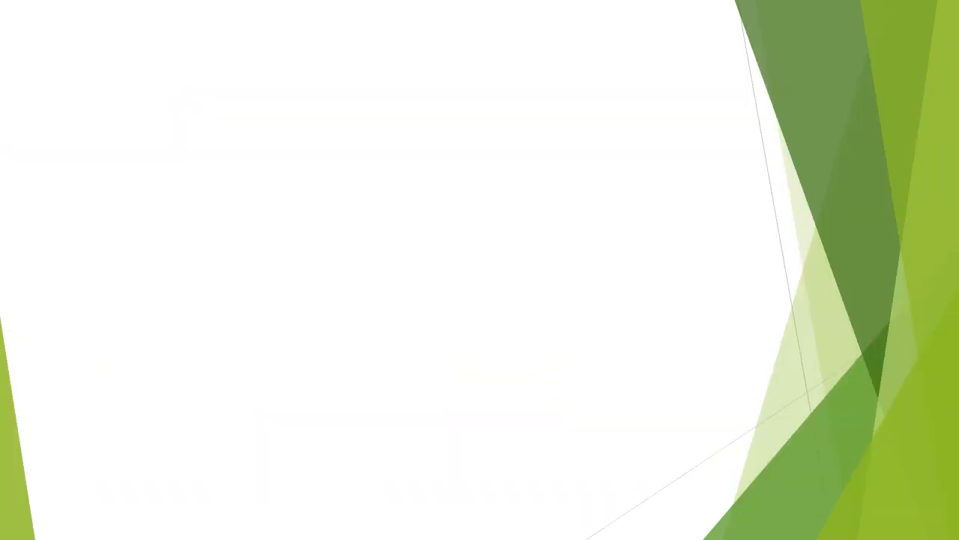